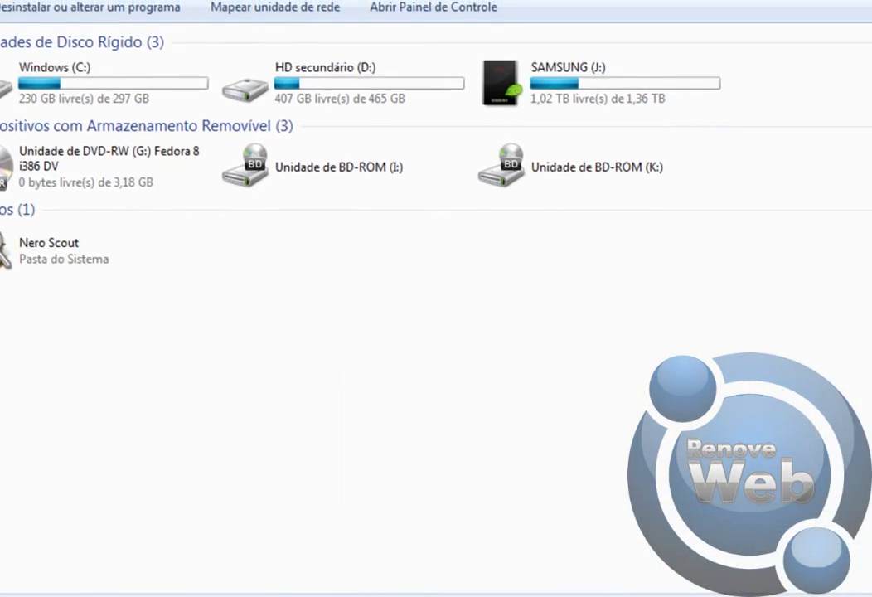
# Check the free and total space of the Windows (C:), HD secundário (D:) and SAMSUNG (J:) drives and view the contents of D:
pyautogui.click(147, 93)
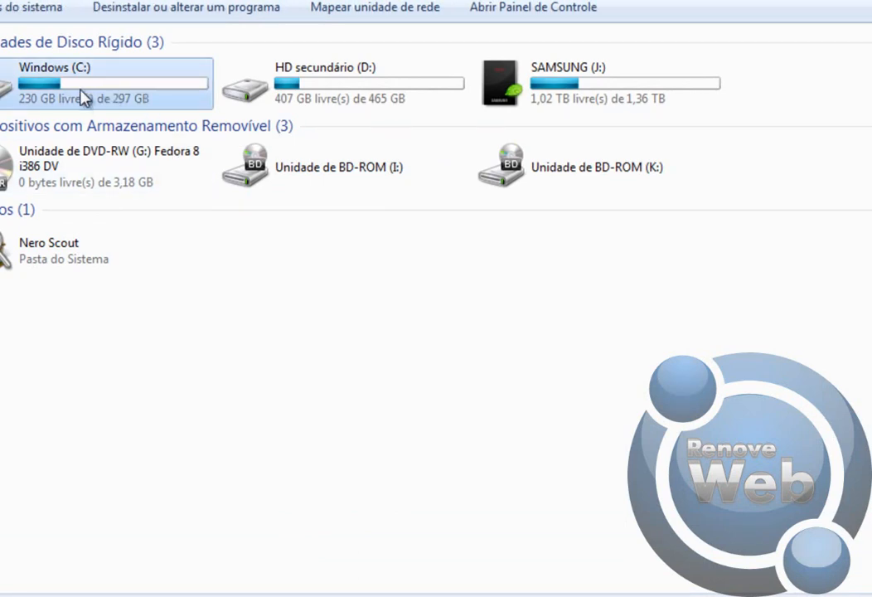
pyautogui.moveTo(86, 80)
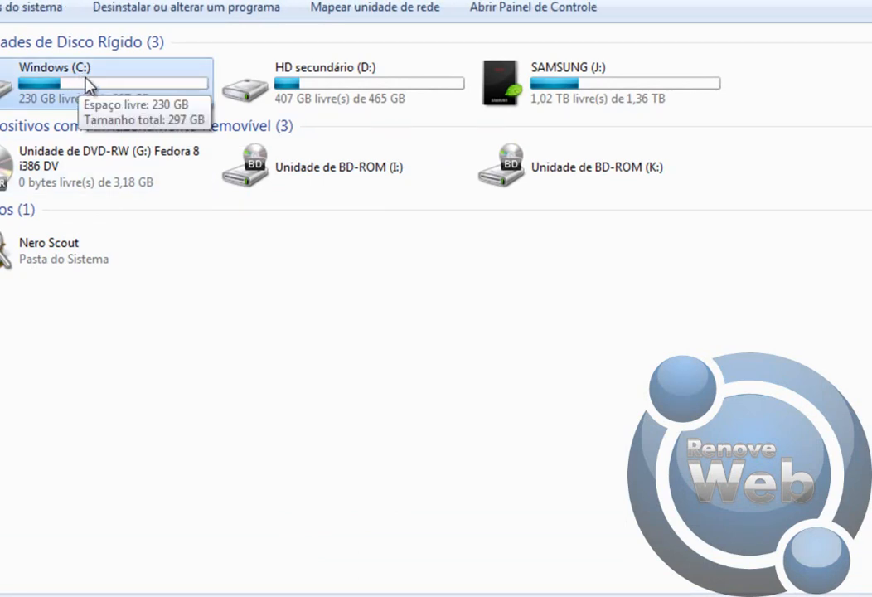
pyautogui.click(311, 86)
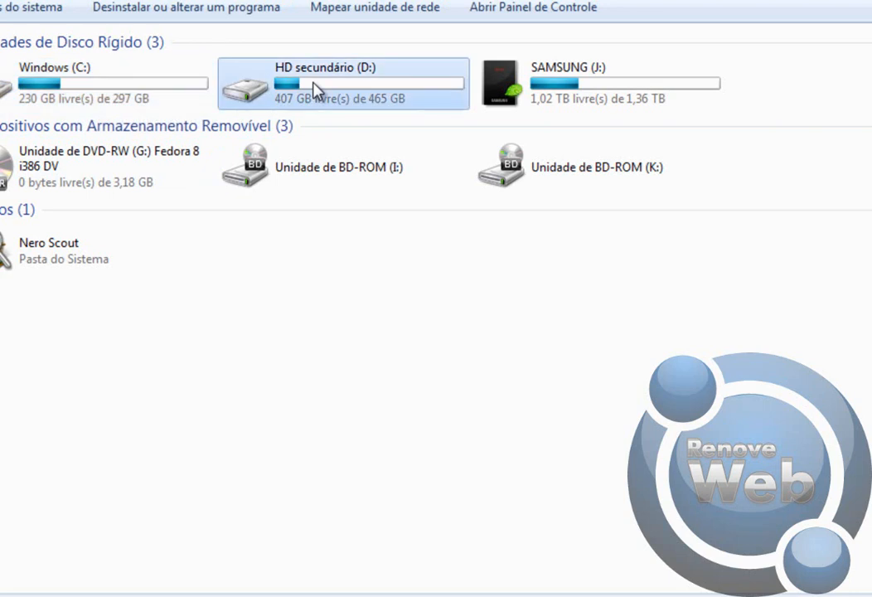
pyautogui.moveTo(342, 109)
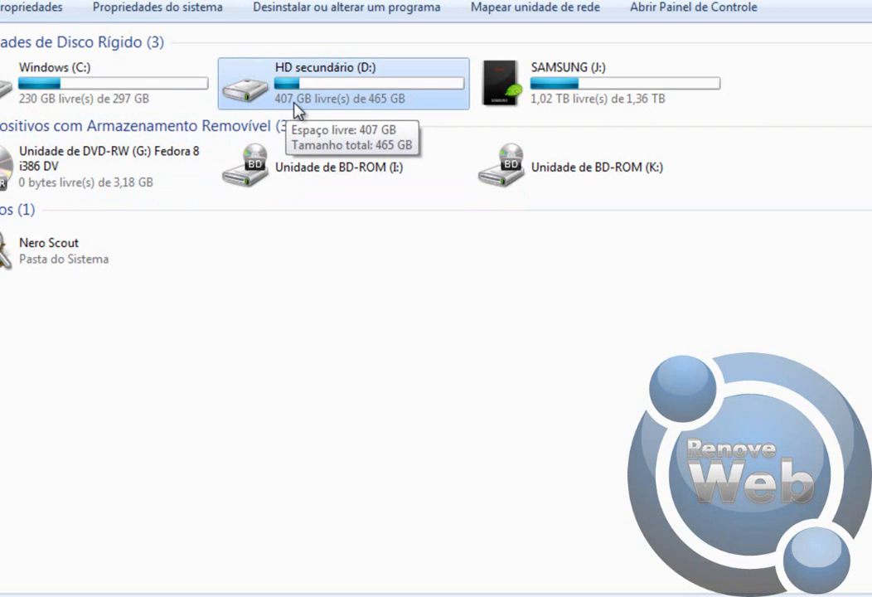
pyautogui.click(583, 88)
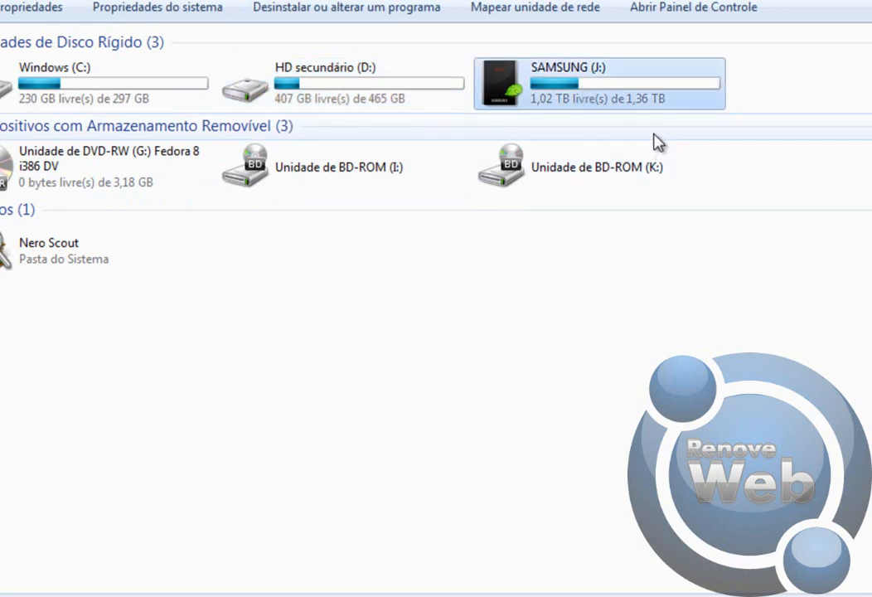
pyautogui.moveTo(604, 102)
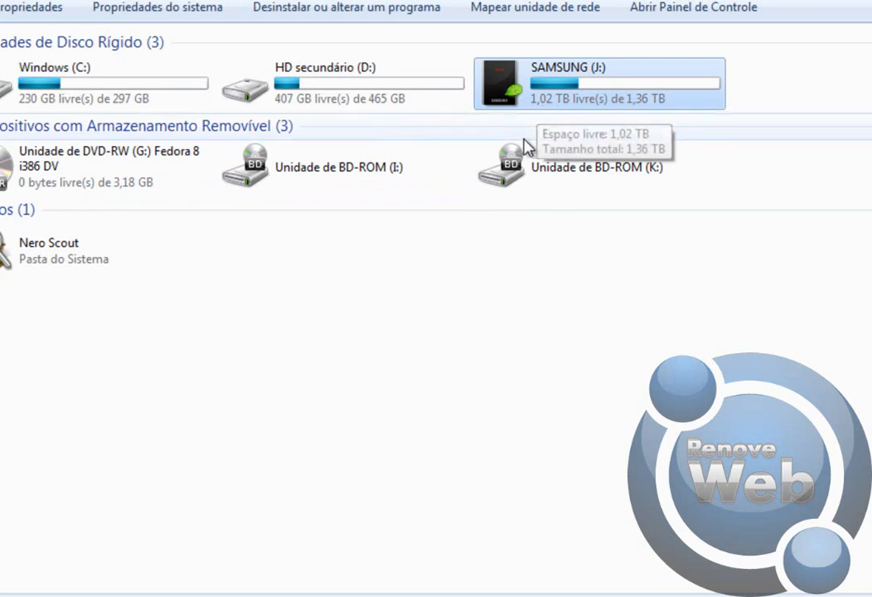
pyautogui.moveTo(345, 97)
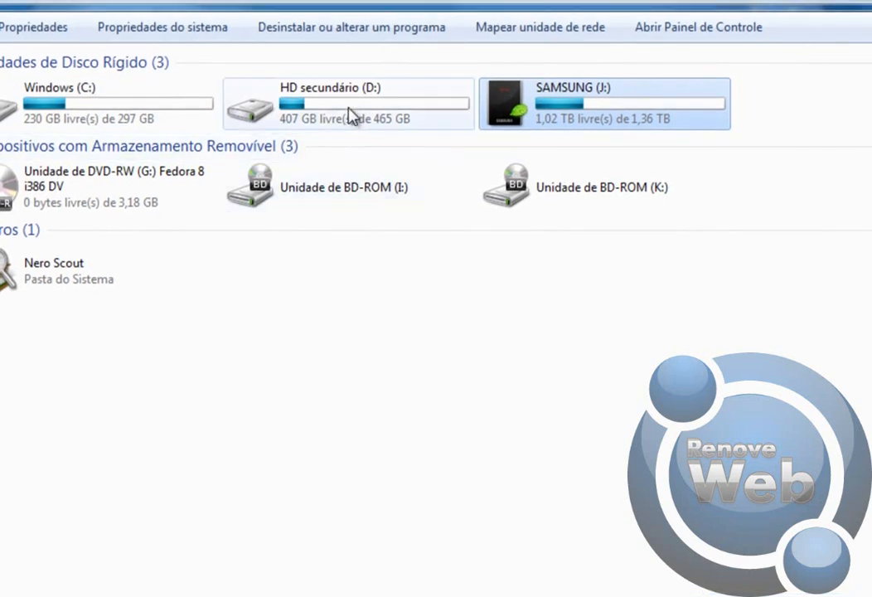
pyautogui.doubleClick(352, 116)
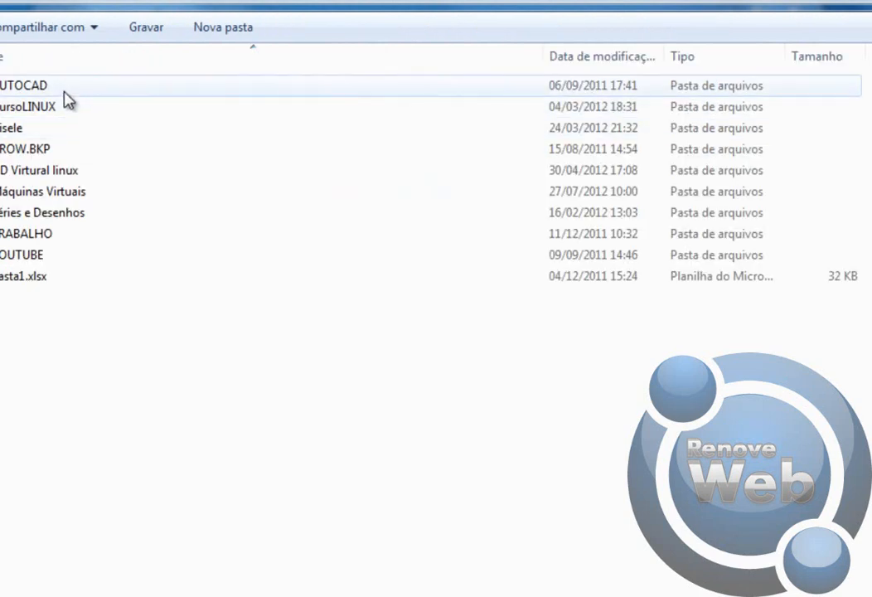
pyautogui.click(168, 0)
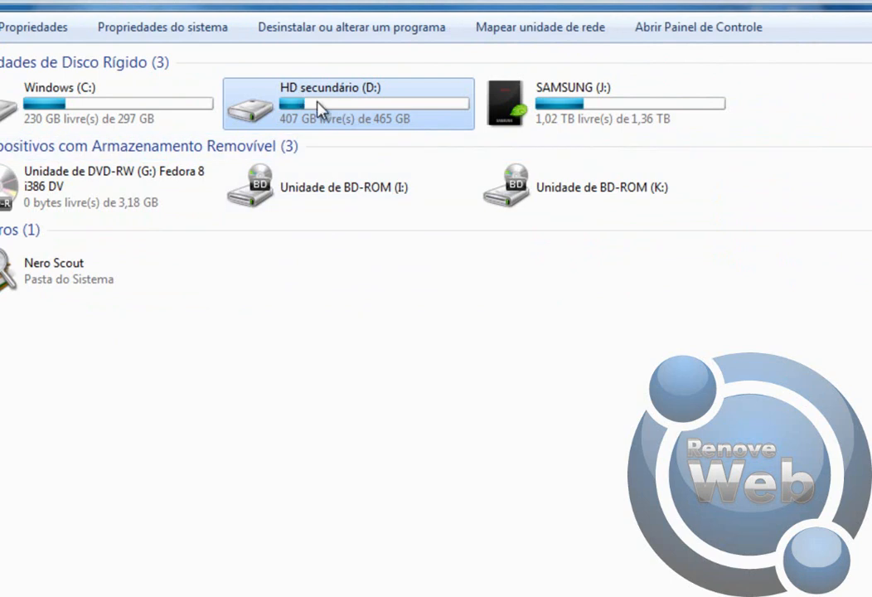
pyautogui.moveTo(319, 108)
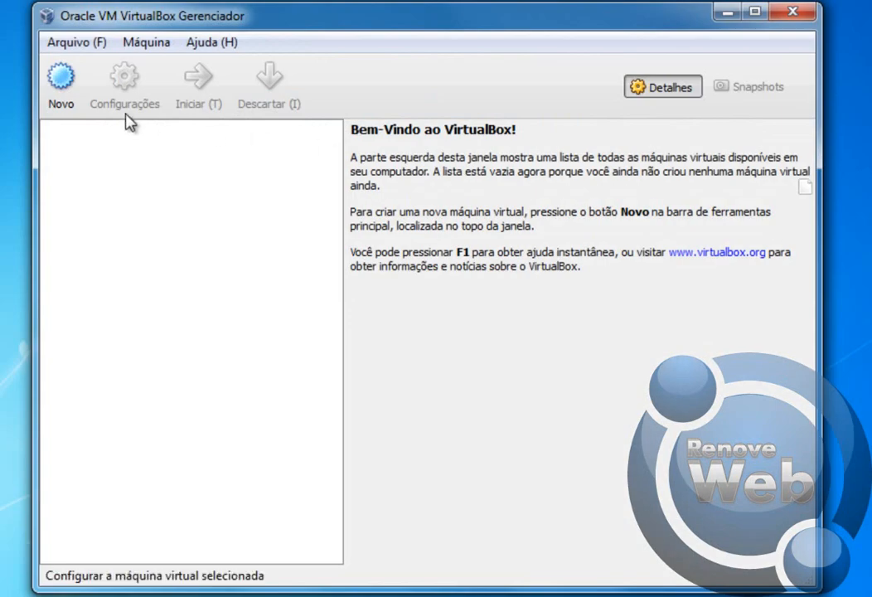
# Switch to VirtualBox, start creating a new virtual machine and name it Win98-se-V1.0
pyautogui.click(62, 93)
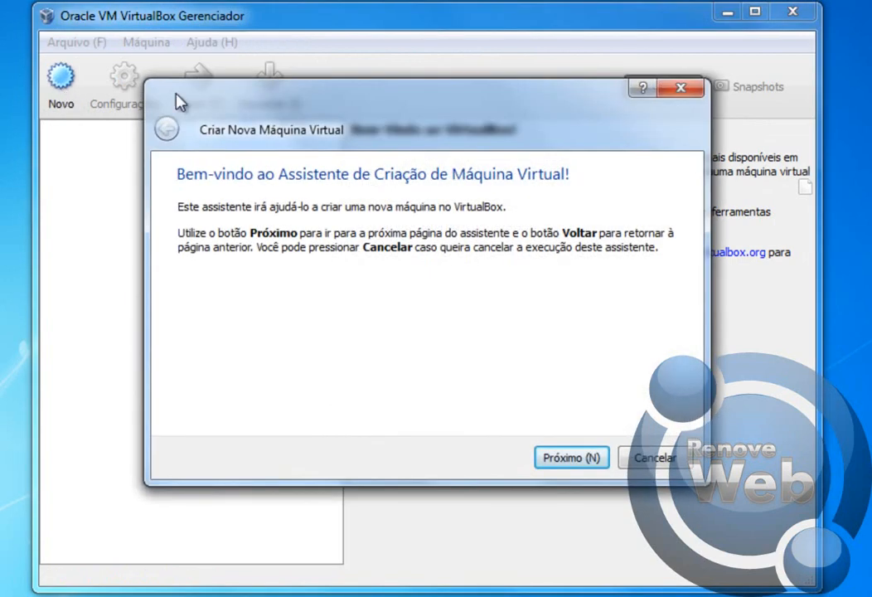
pyautogui.moveTo(412, 101); pyautogui.dragTo(333, 73)
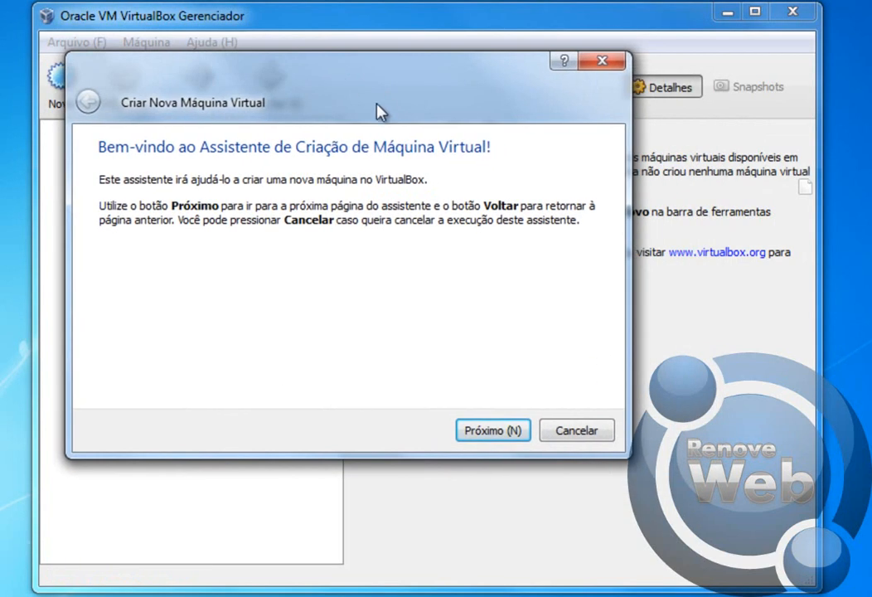
pyautogui.click(495, 431)
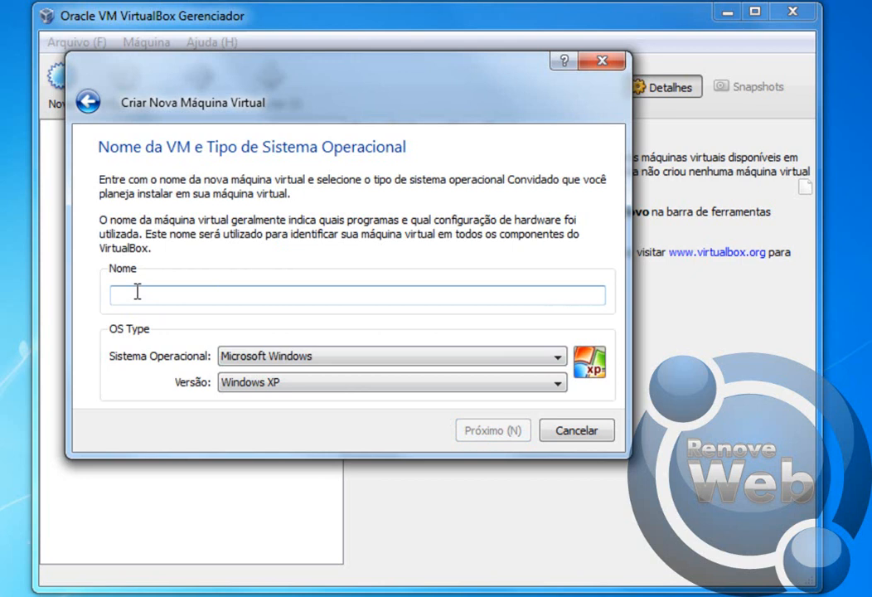
pyautogui.write('Wi')
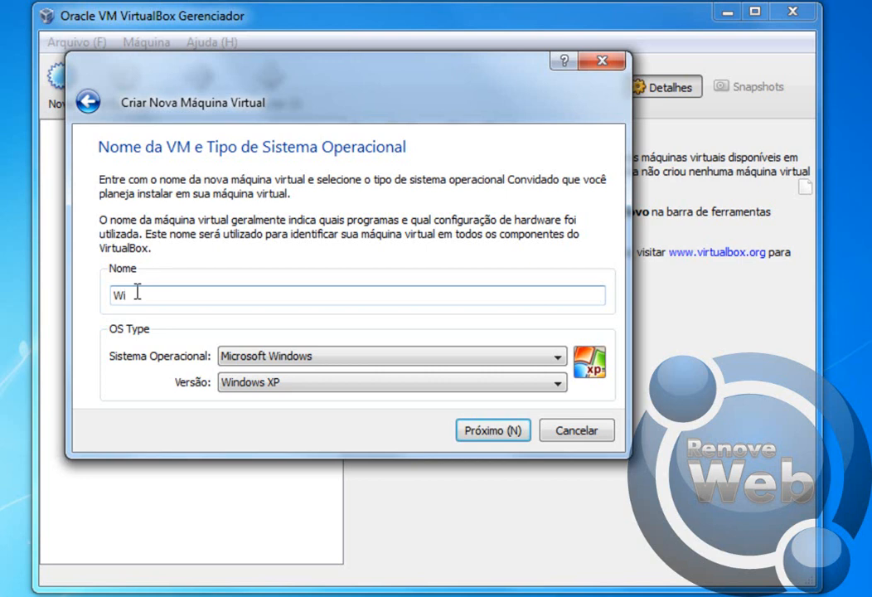
pyautogui.write('n98-se-V1.0')
# Try Linux as the guest operating system with Ubuntu as its version
pyautogui.click(531, 363)
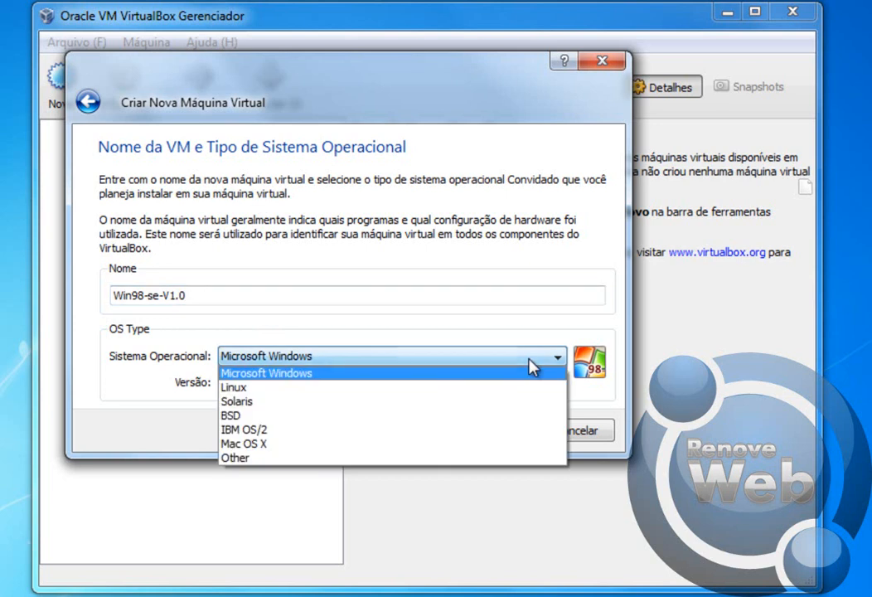
pyautogui.click(294, 378)
pyautogui.click(364, 358)
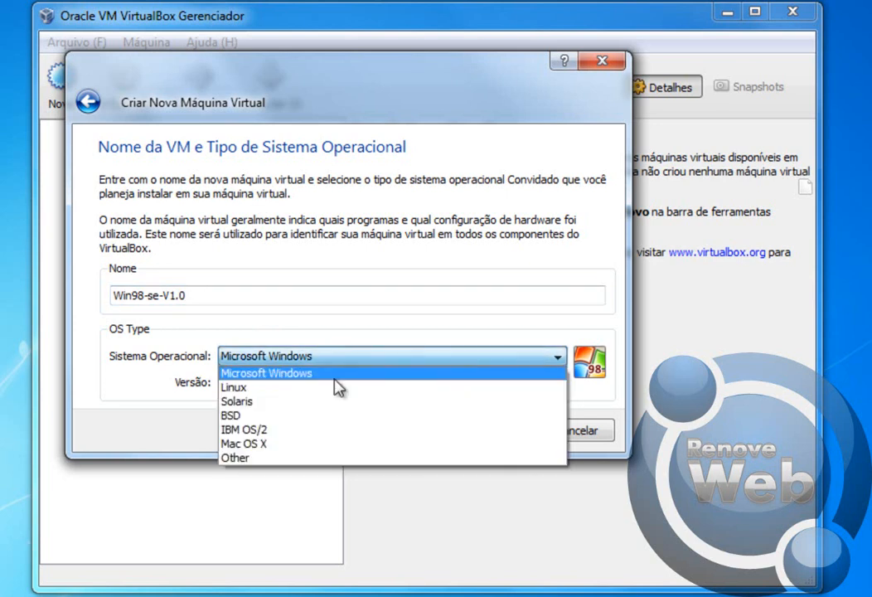
pyautogui.click(245, 387)
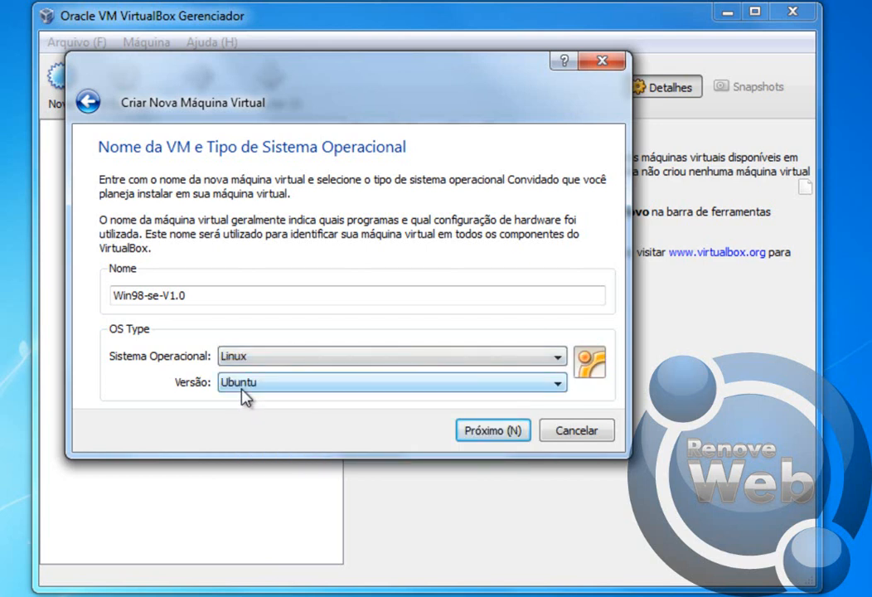
pyautogui.click(558, 384)
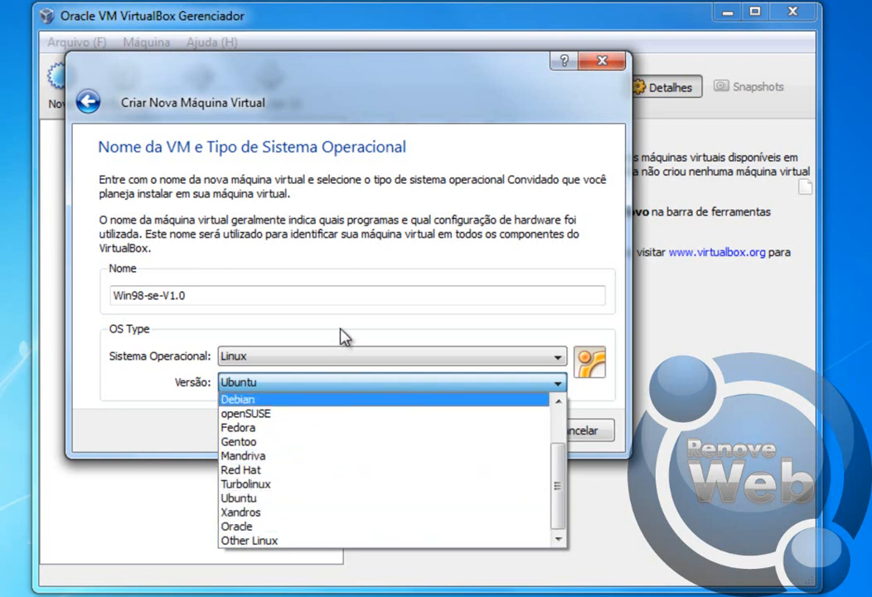
pyautogui.click(277, 498)
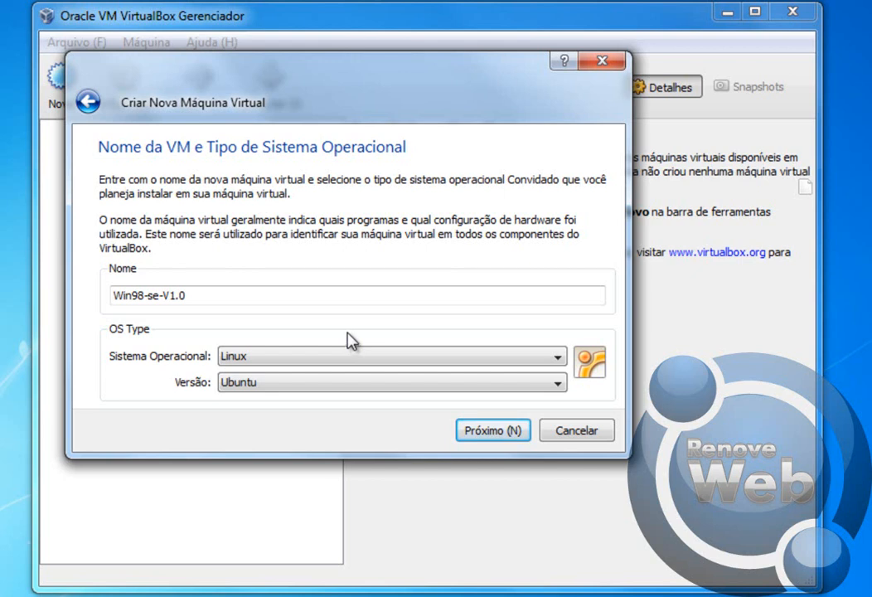
# Set the guest operating system to Microsoft Windows with version Windows 98, and continue to the memory settings
pyautogui.click(516, 361)
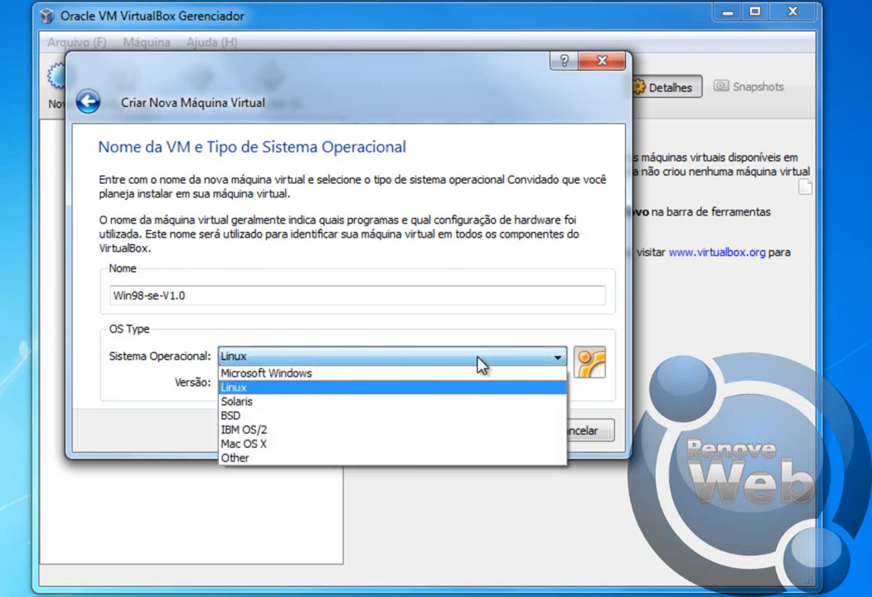
pyautogui.click(306, 375)
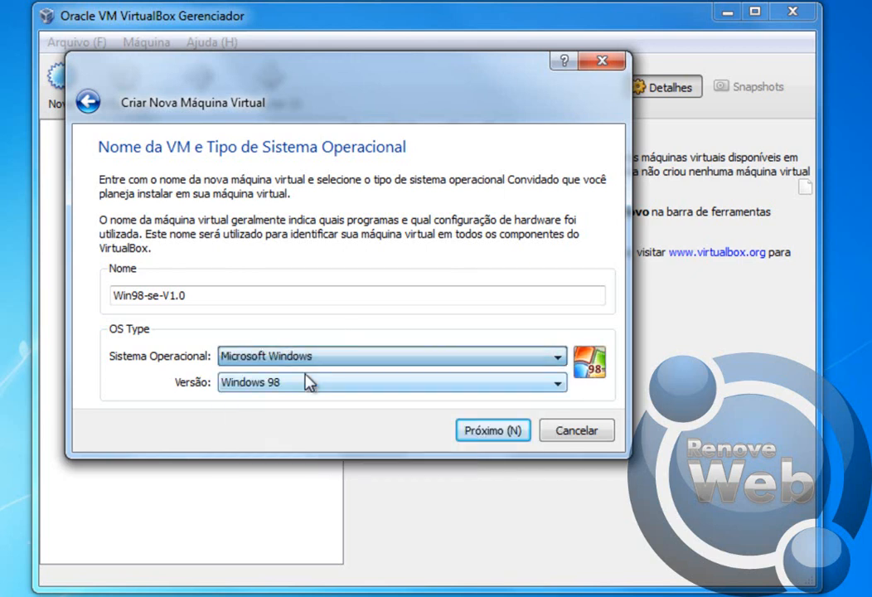
pyautogui.click(477, 386)
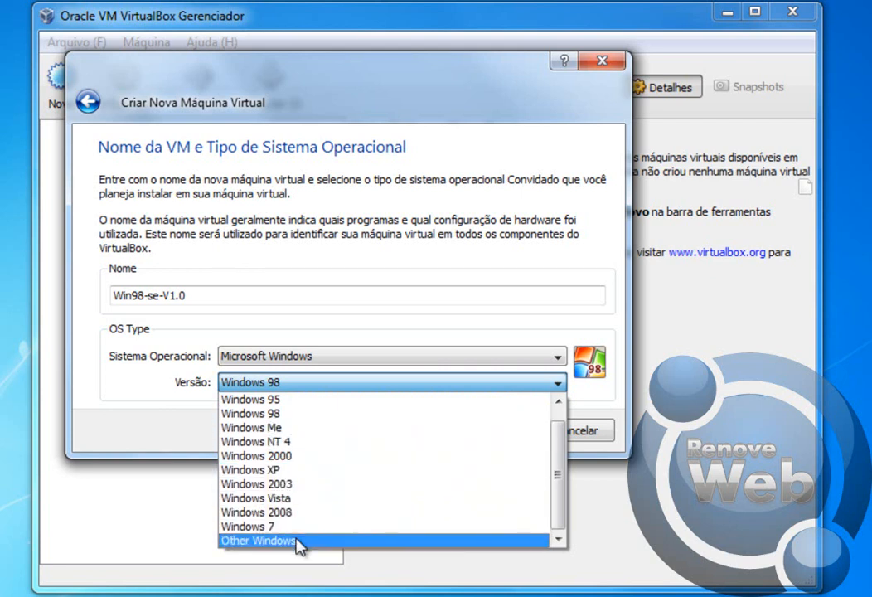
pyautogui.click(282, 415)
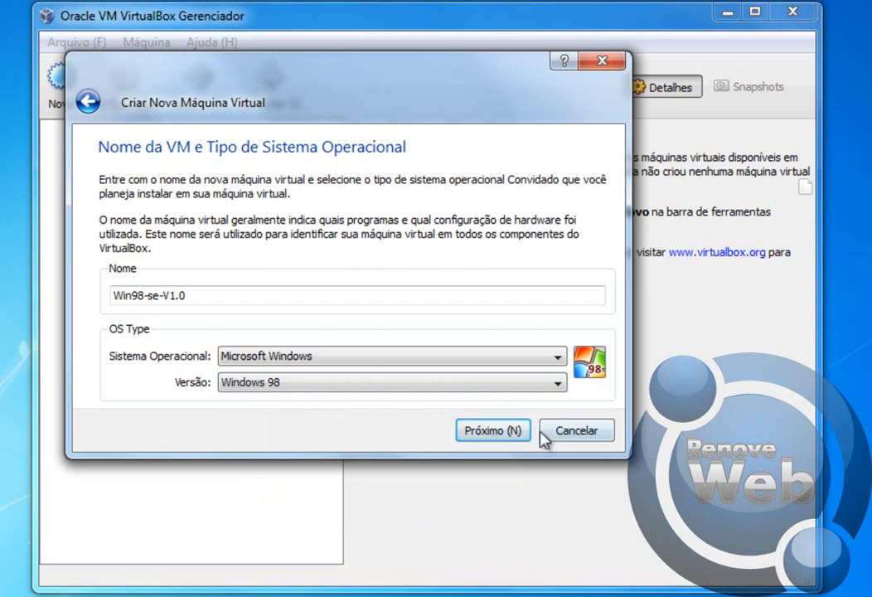
pyautogui.click(513, 432)
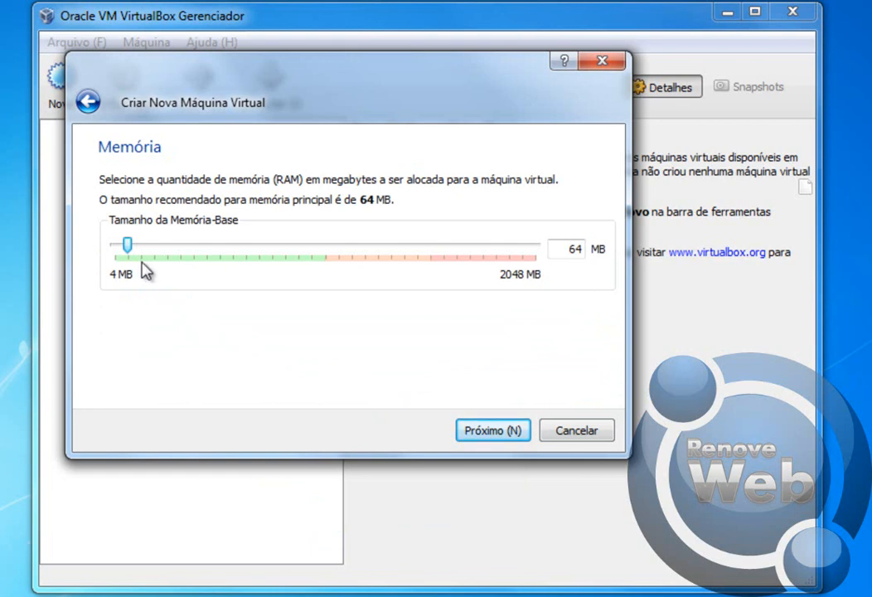
# Set the base memory of the virtual machine to 256 MB and continue to the virtual hard disk settings
pyautogui.doubleClick(572, 248)
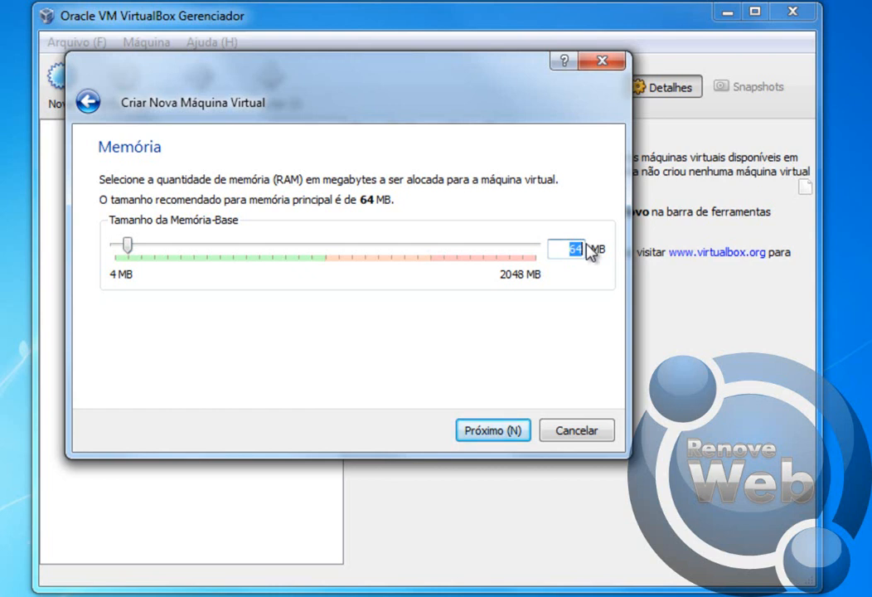
pyautogui.write('256')
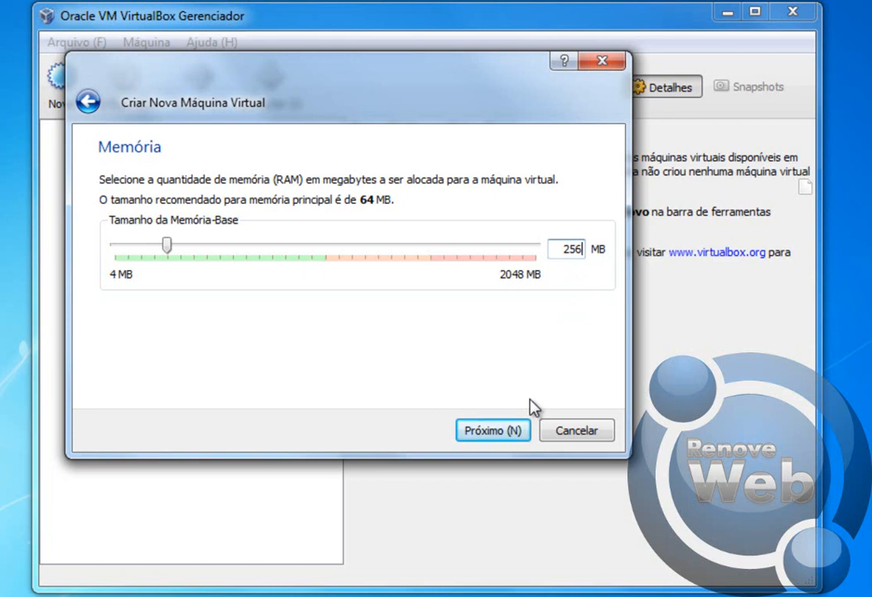
pyautogui.click(506, 434)
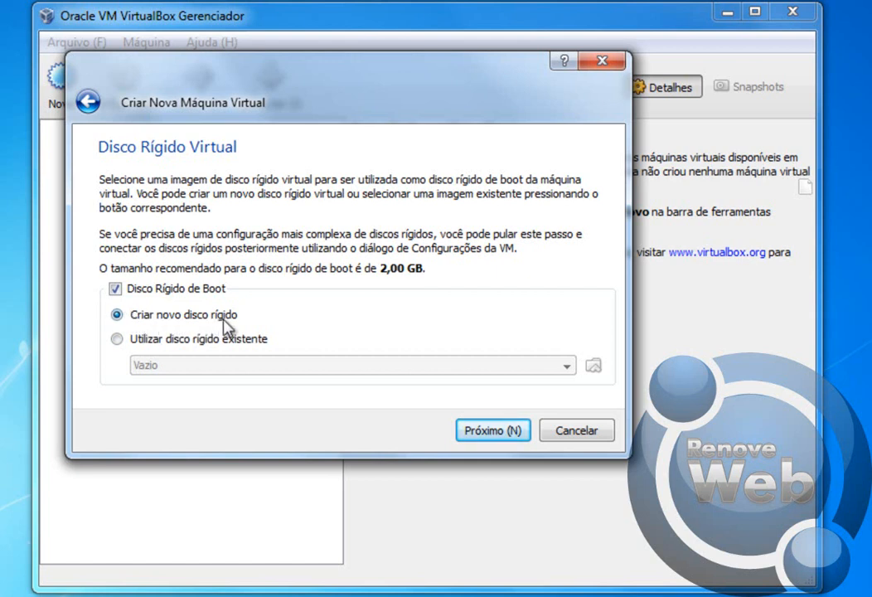
# Choose to create a new boot hard disk with dynamically expanding storage, and proceed to its location and size
pyautogui.click(512, 431)
pyautogui.moveTo(408, 65); pyautogui.dragTo(435, 122)
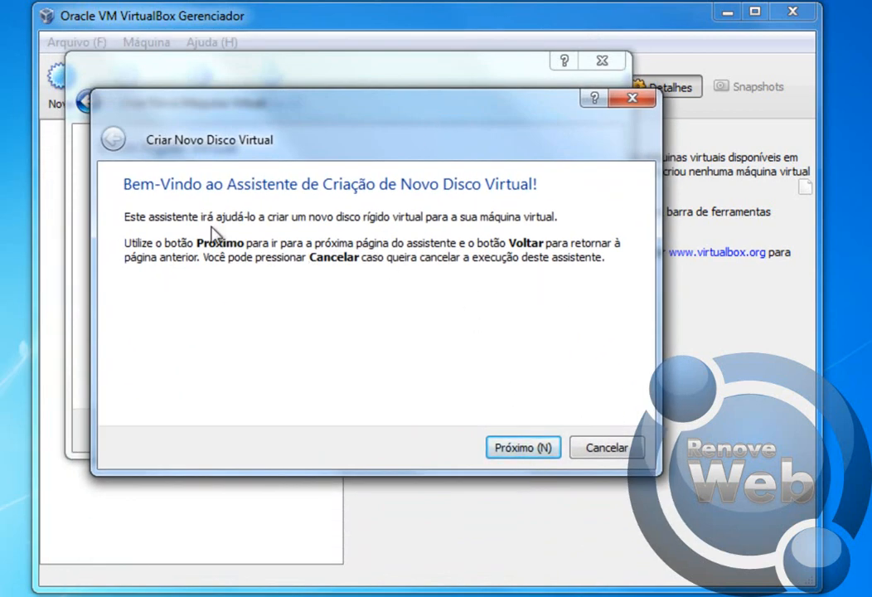
pyautogui.click(522, 447)
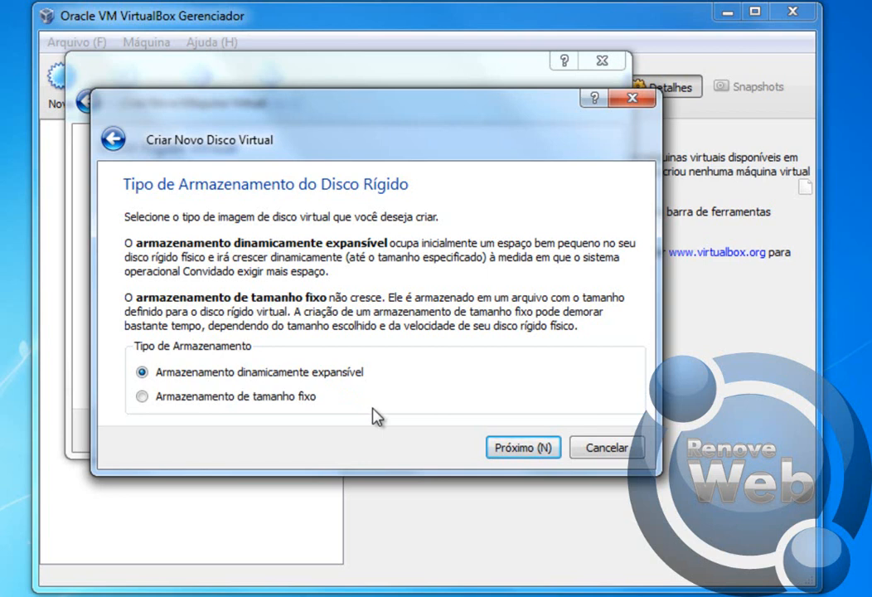
pyautogui.click(517, 448)
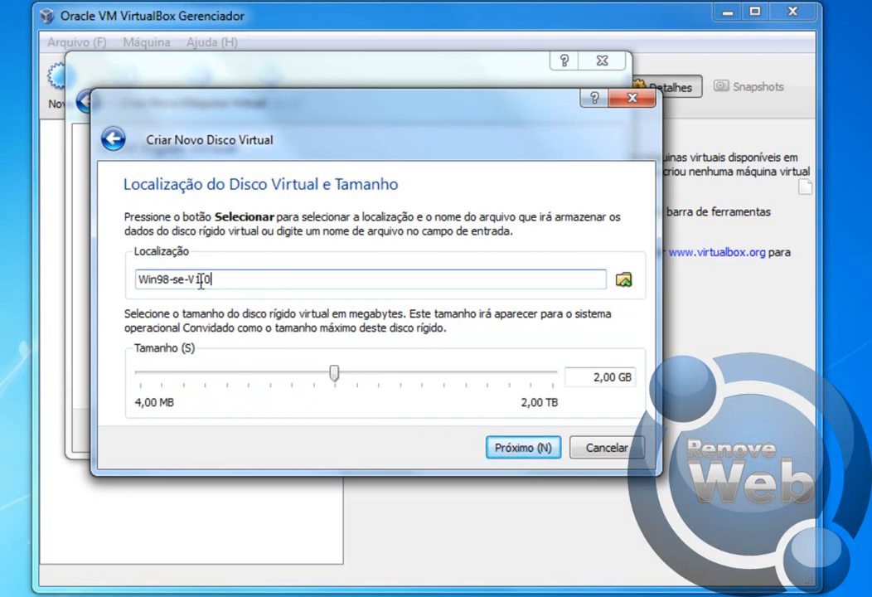
# Set the size of the new virtual disk to 30,00 GB
pyautogui.moveTo(217, 280); pyautogui.dragTo(135, 288)
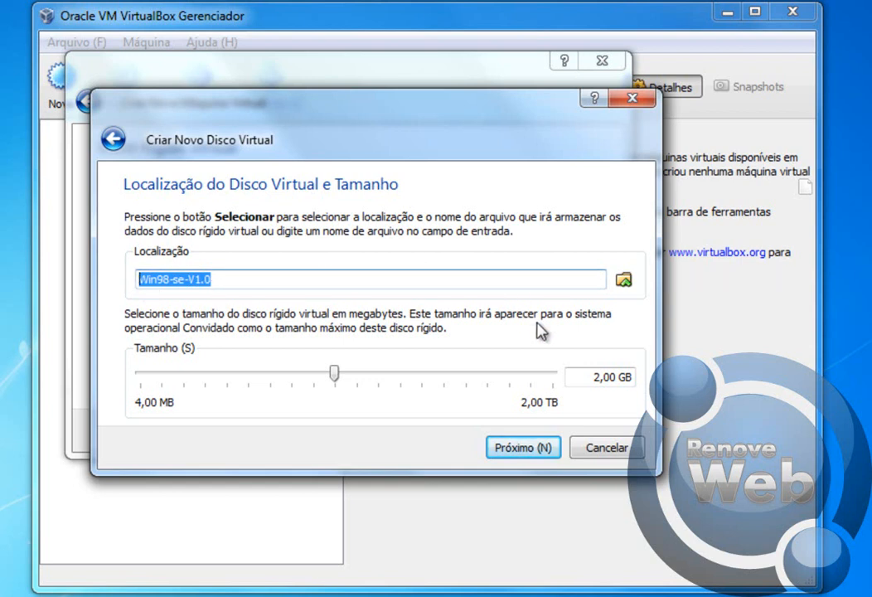
pyautogui.moveTo(334, 377)
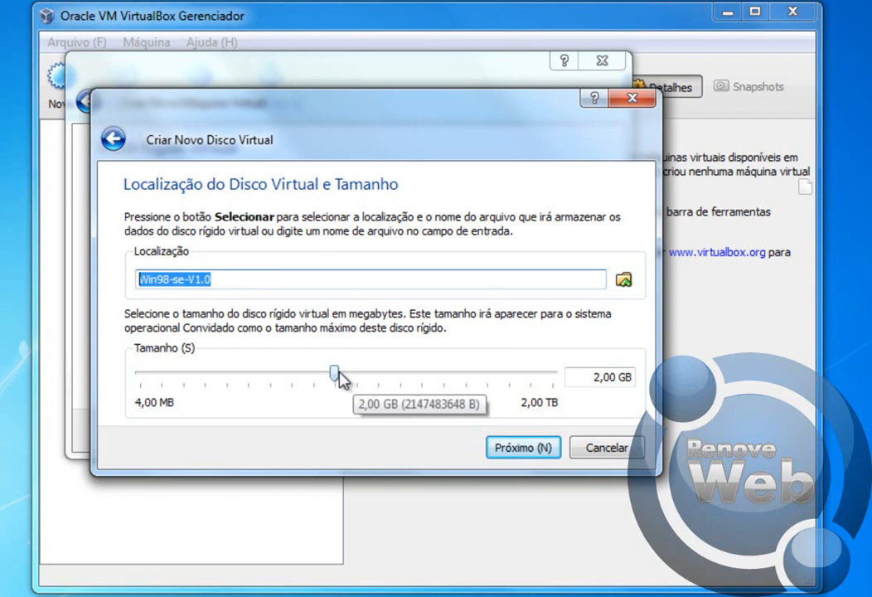
pyautogui.click(601, 377)
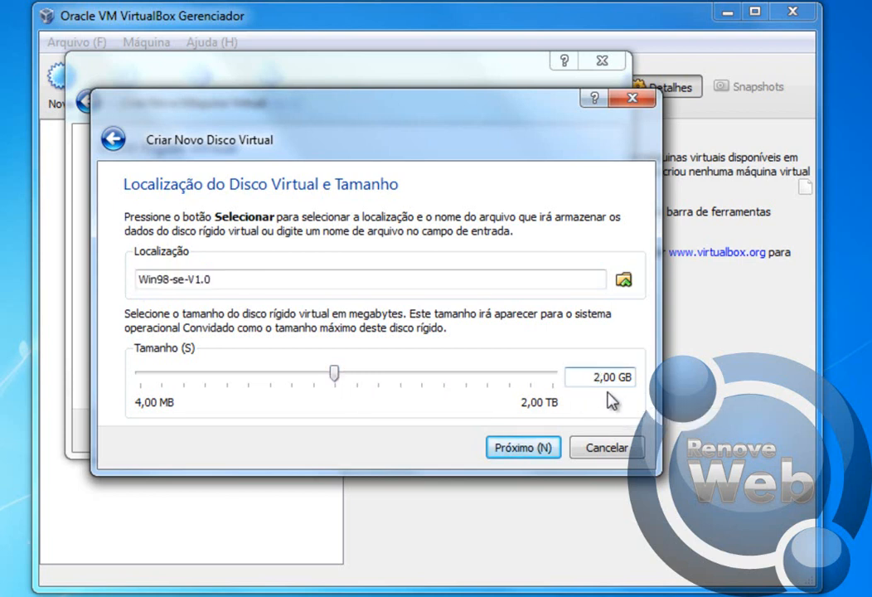
pyautogui.moveTo(600, 381); pyautogui.dragTo(595, 381)
pyautogui.write('30')
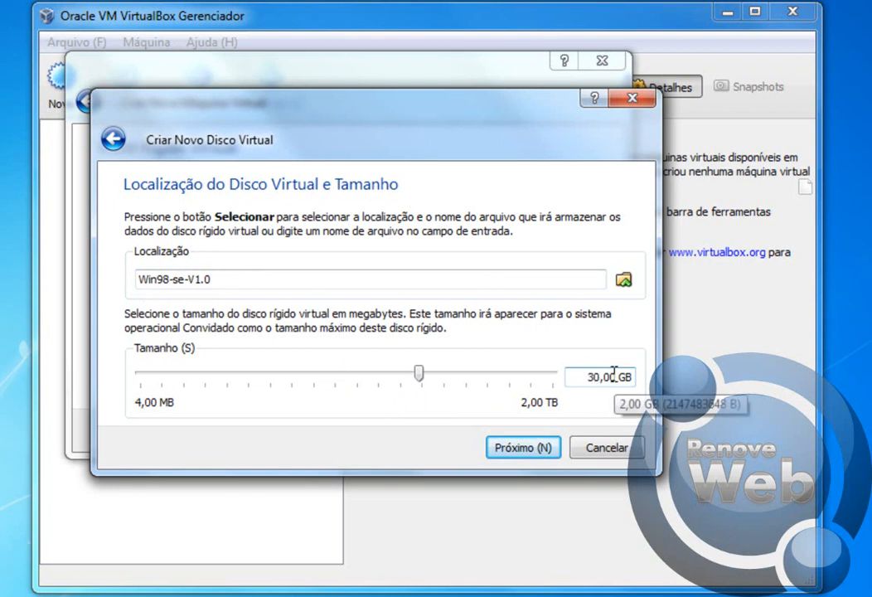
# Browse for the new disk image's location and open the Máquinas Virtuais folder on the HD secundário (D:) drive
pyautogui.click(622, 283)
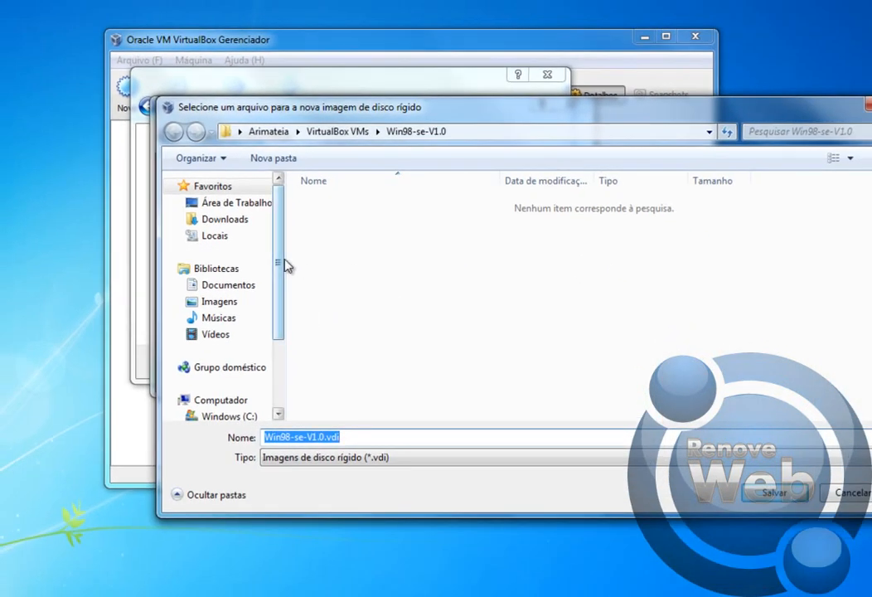
pyautogui.moveTo(347, 109); pyautogui.dragTo(238, 35)
pyautogui.moveTo(170, 183); pyautogui.dragTo(169, 238)
pyautogui.scroll(1, 158, 245)
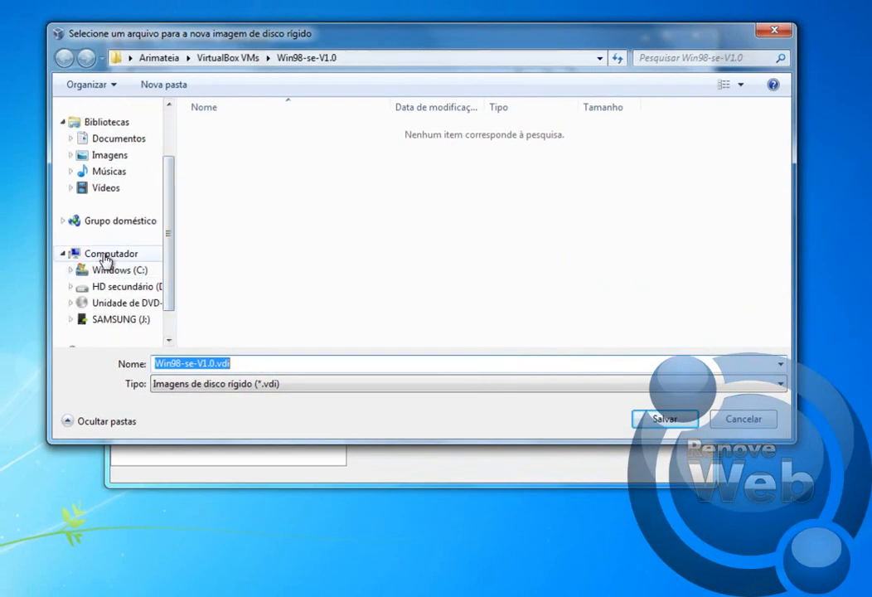
pyautogui.click(109, 253)
pyautogui.click(485, 148)
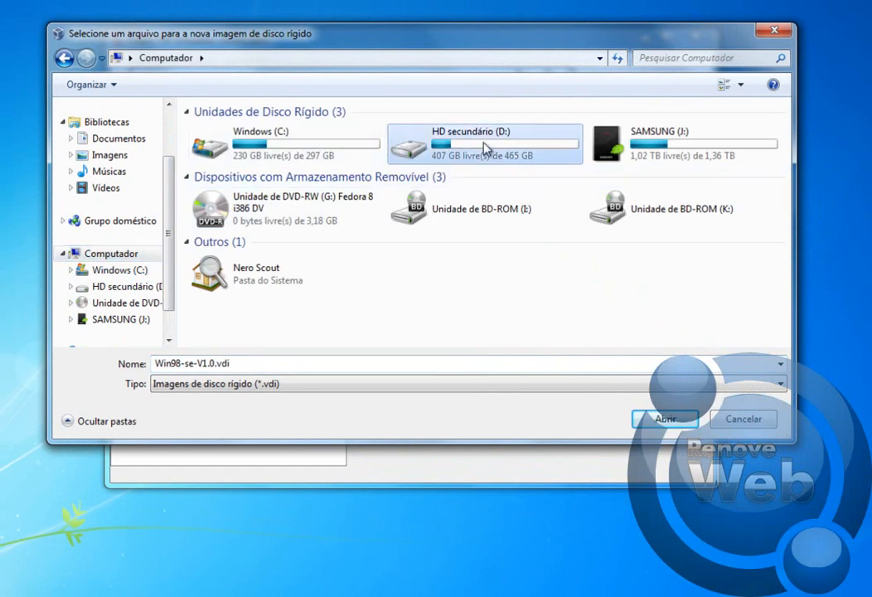
pyautogui.doubleClick(484, 147)
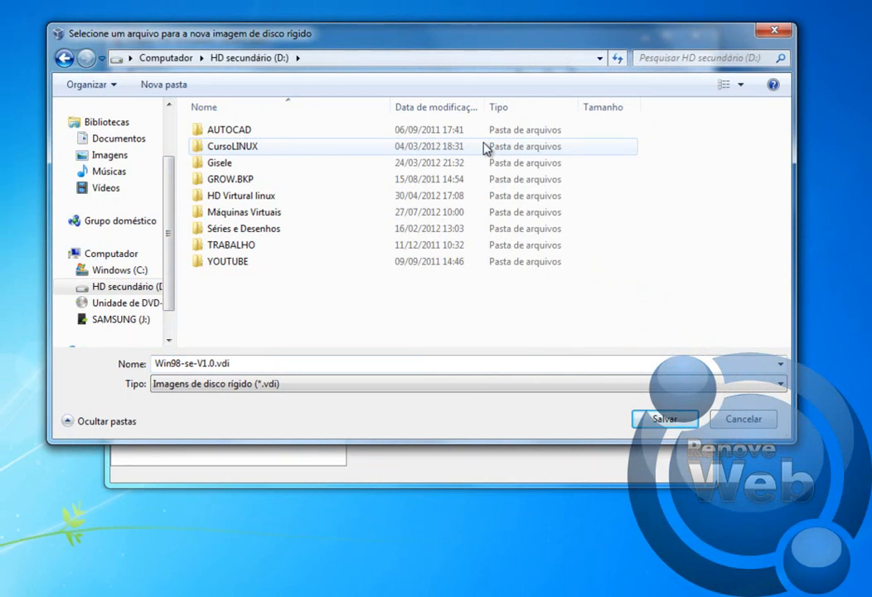
pyautogui.moveTo(408, 48); pyautogui.dragTo(419, 90)
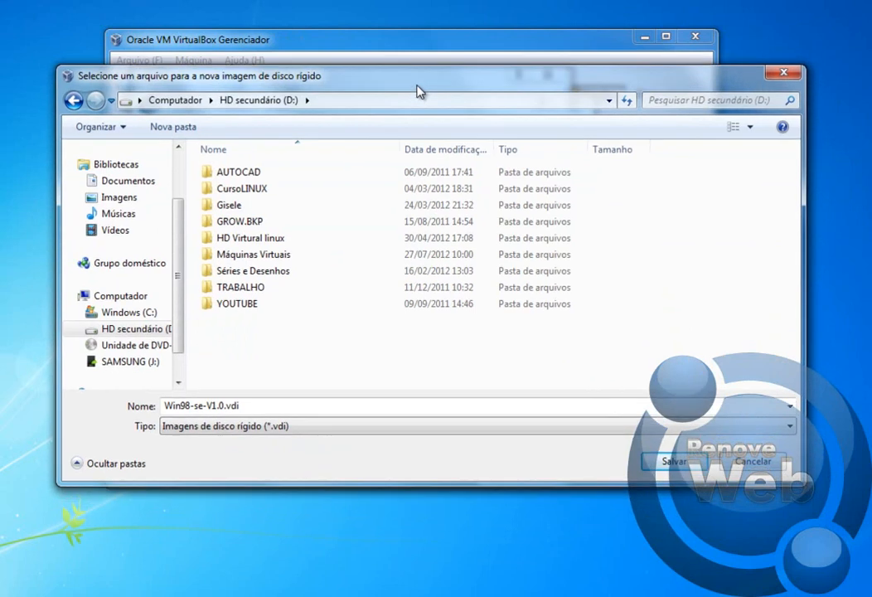
pyautogui.click(304, 425)
pyautogui.click(307, 426)
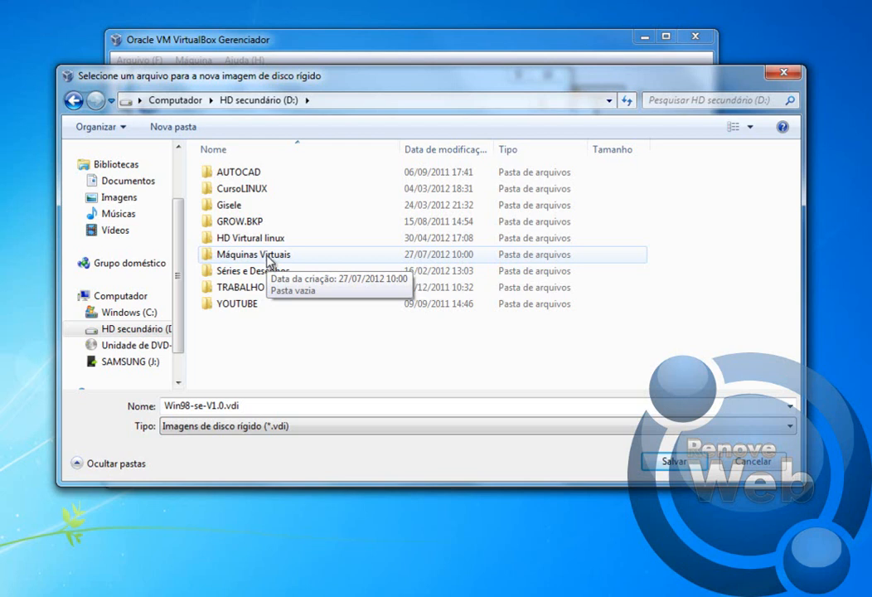
pyautogui.doubleClick(269, 258)
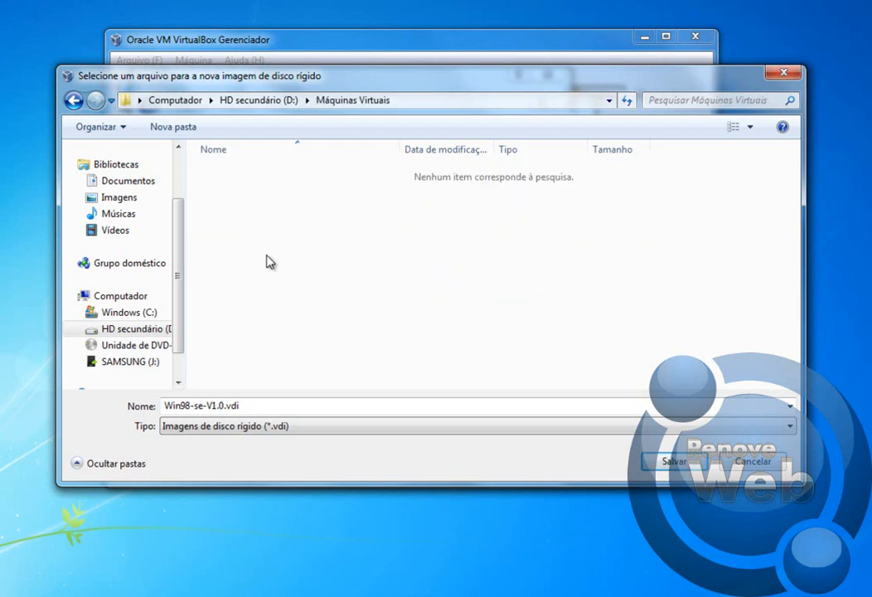
# Create a new folder named Win98seV1.0 inside Máquinas Virtuais
pyautogui.click(174, 129)
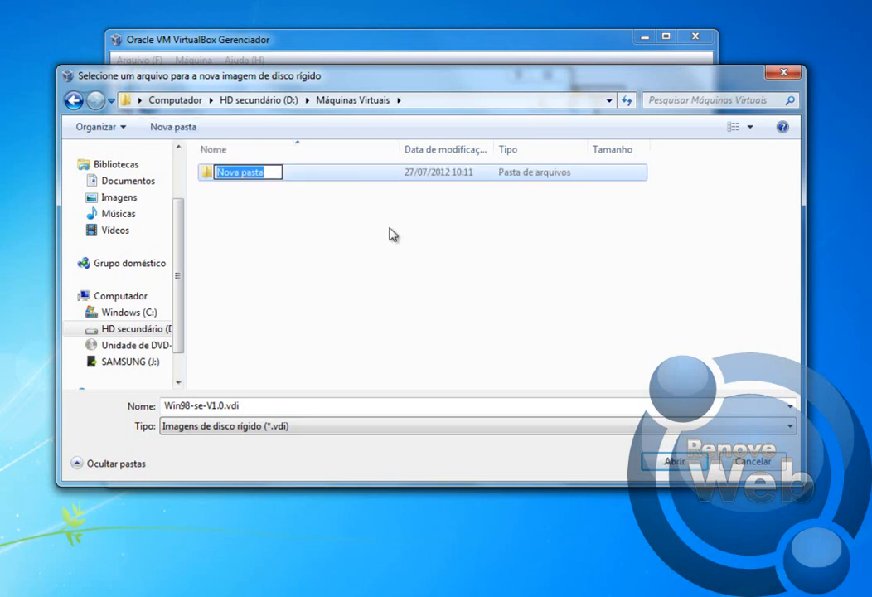
pyautogui.press('BackSpace')
pyautogui.write('Win')
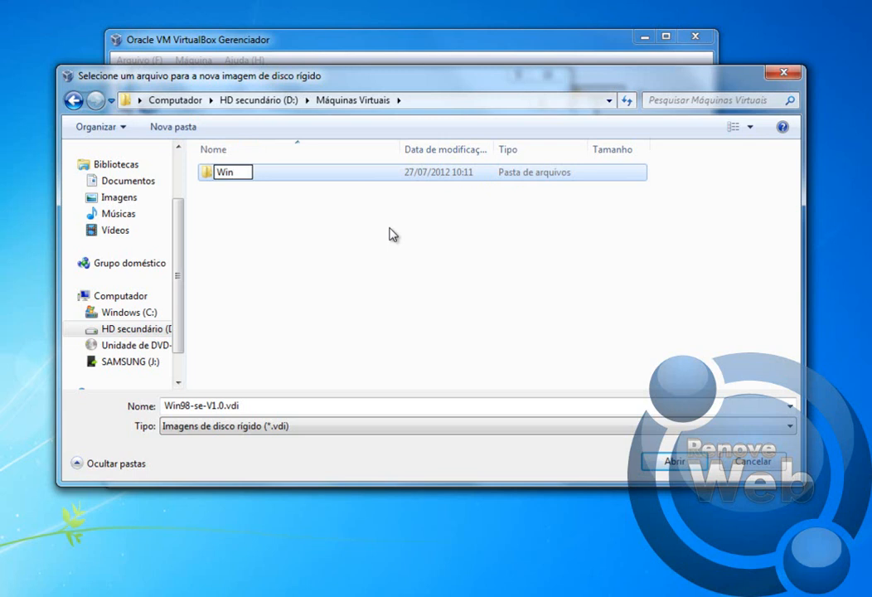
pyautogui.write('98seV')
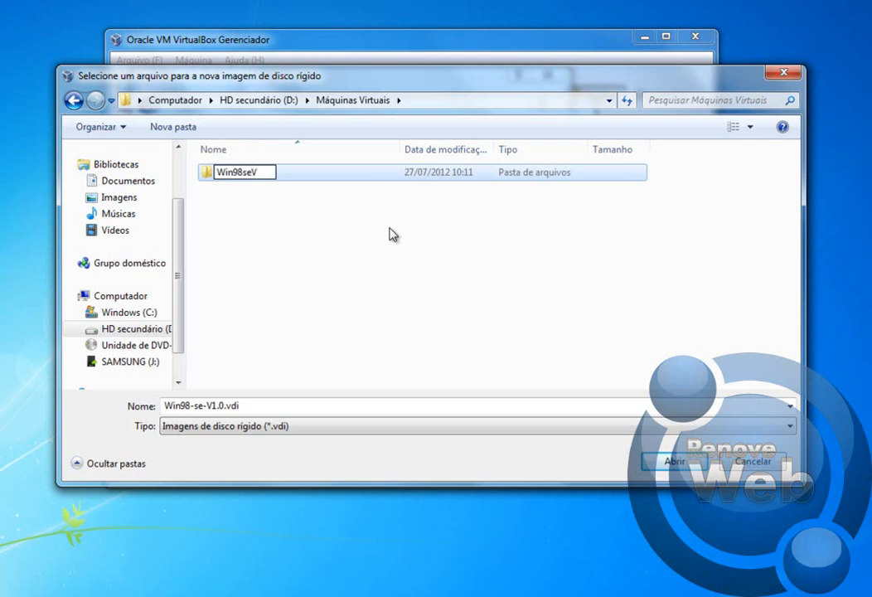
pyautogui.write('1.0')
pyautogui.click(364, 254)
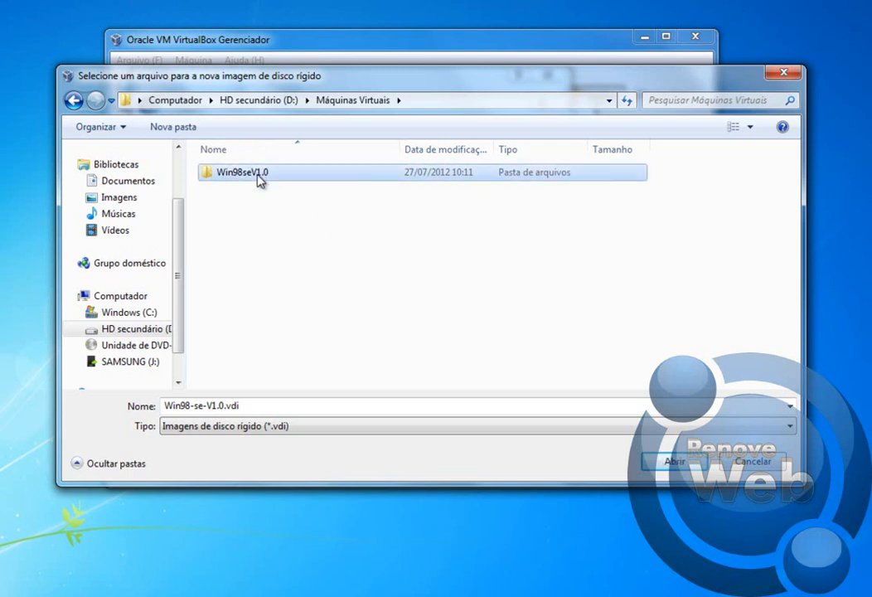
# Save the disk image location as Win98-se-V1.0.vdi in the Win98seV1.0 folder and check the resulting path
pyautogui.doubleClick(257, 173)
pyautogui.click(671, 464)
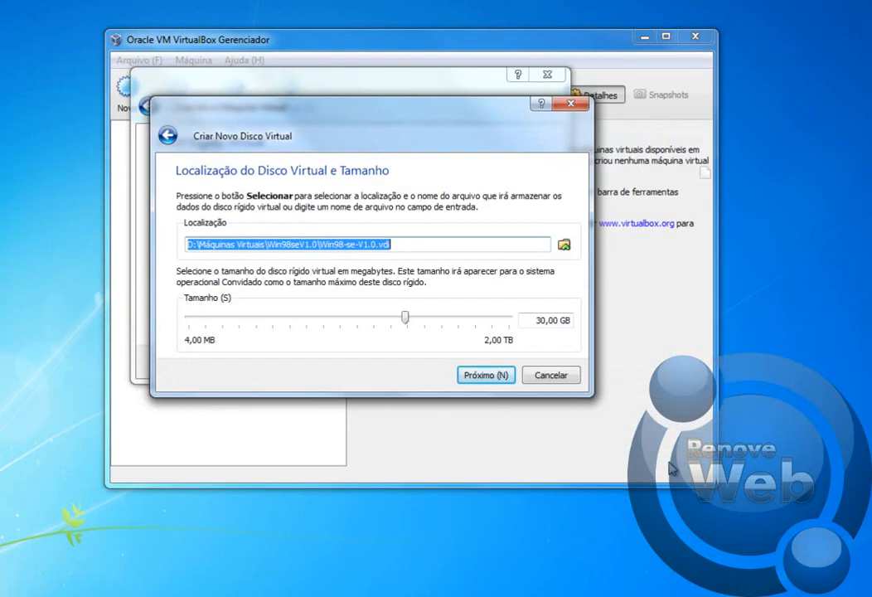
pyautogui.click(397, 245)
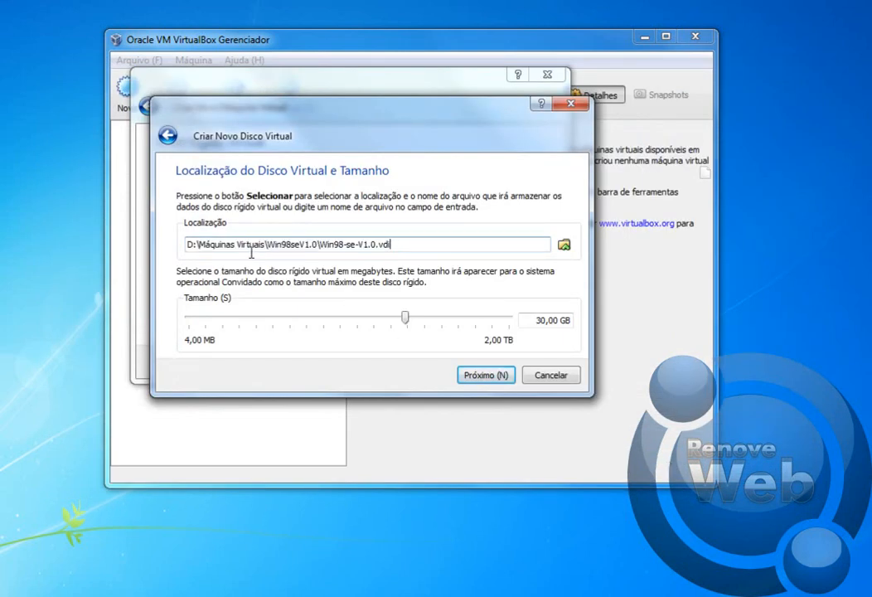
pyautogui.moveTo(193, 246); pyautogui.dragTo(186, 245)
# Continue to the disk summary, finish creating the virtual disk, and finalize the new virtual machine
pyautogui.click(563, 323)
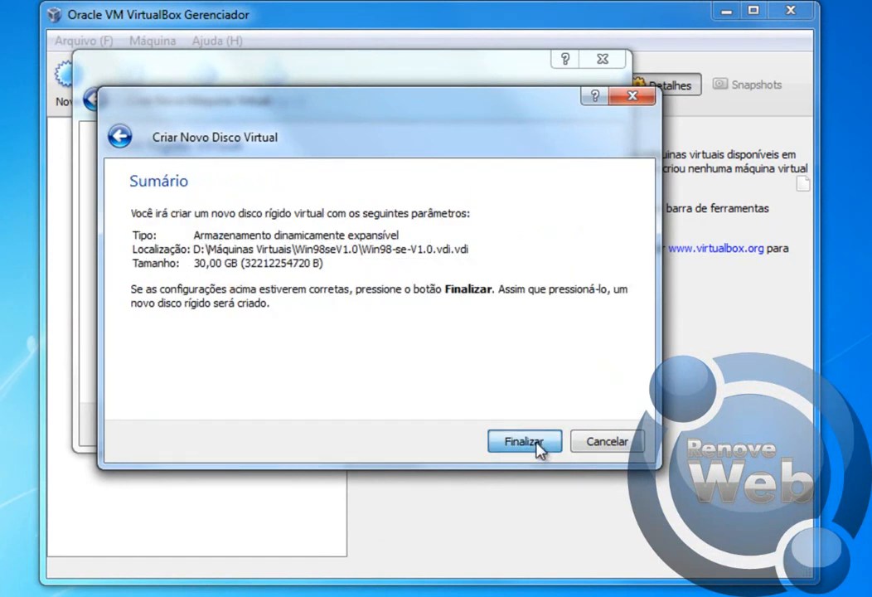
pyautogui.click(536, 444)
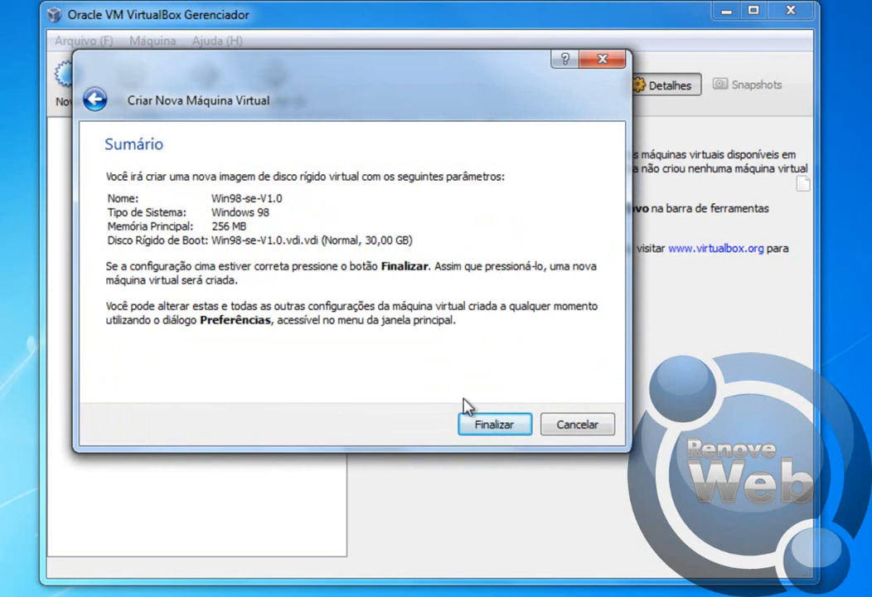
pyautogui.click(496, 424)
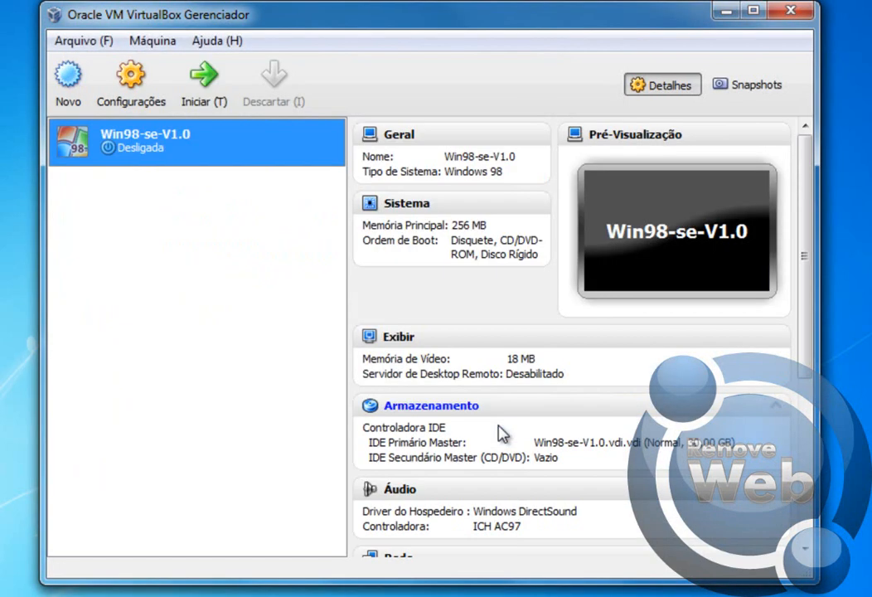